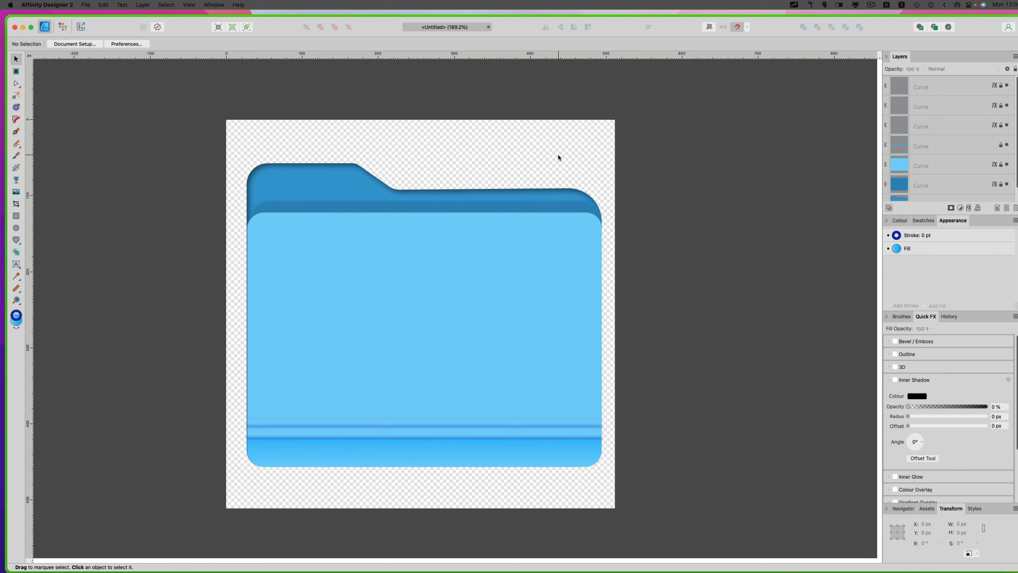
- Switch to Finder and place the found github.svg file into the folder artwork document
key("super+Tab")
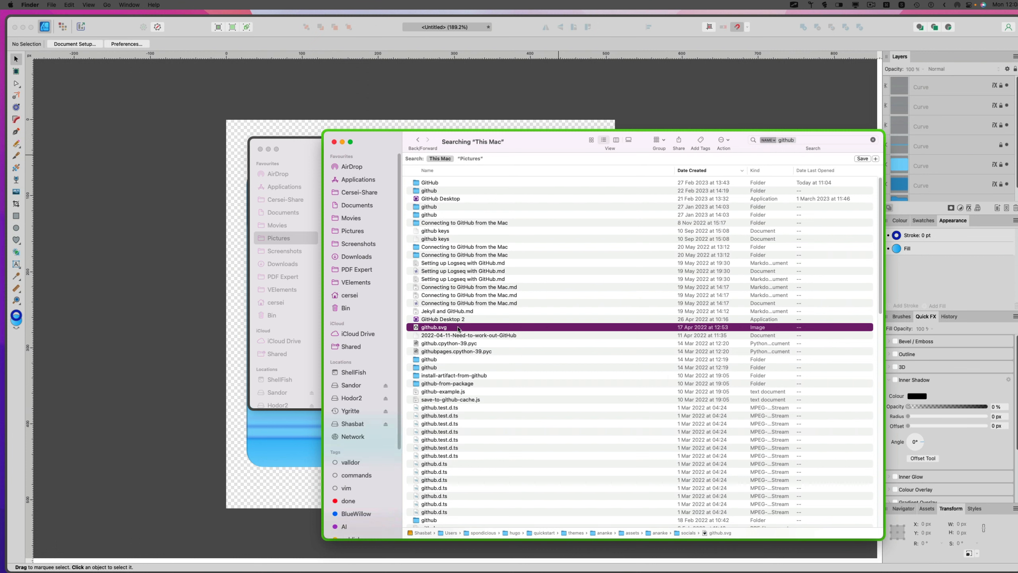
left_click_drag(459, 328, 296, 433)
left_click_drag(101, 238, 303, 440)
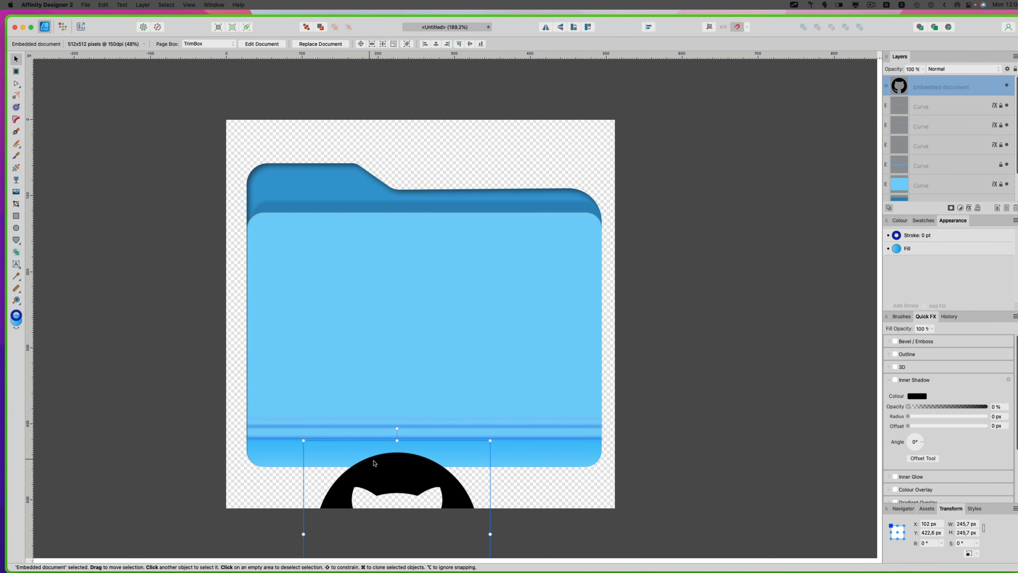
- Move the GitHub logo onto the folder's front panel and enlarge it to about 290 px square
left_click_drag(383, 463, 387, 248)
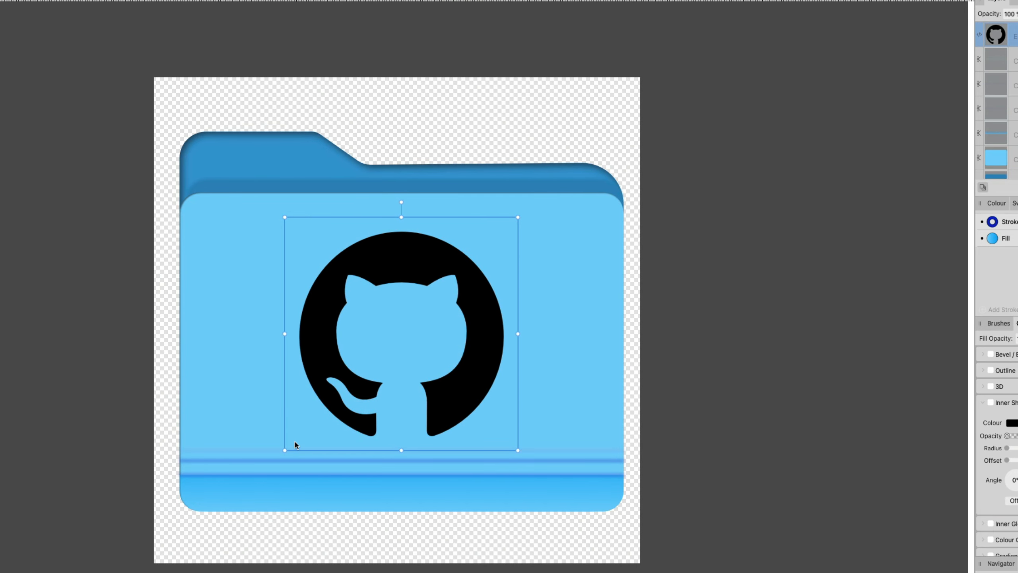
left_click_drag(292, 454, 248, 493)
left_click_drag(290, 395, 352, 350)
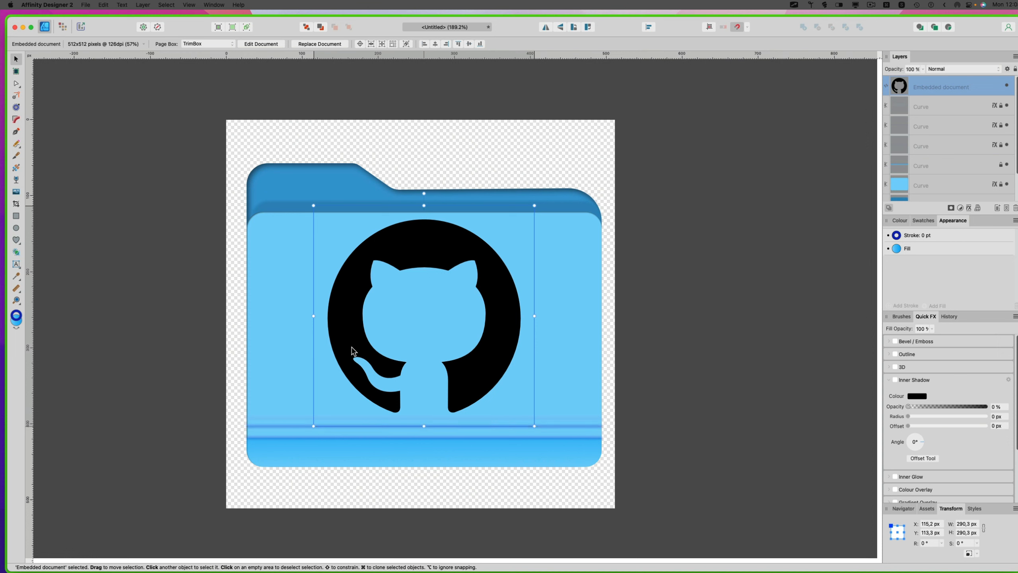
- Export the whole document as a 512 × 512 px PNG named "github folder" with the tag "icon" in Pictures
left_click(85, 5)
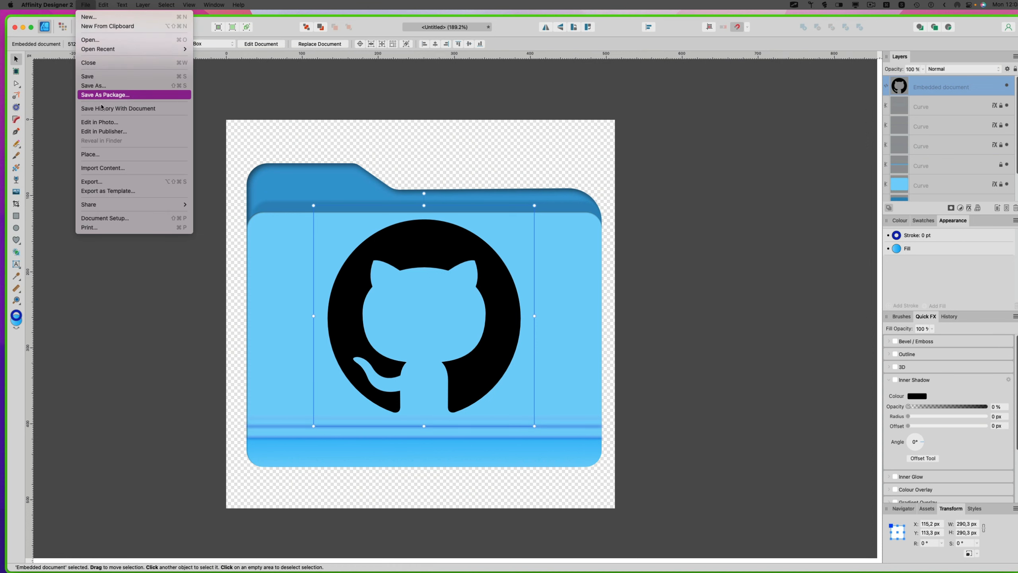
left_click(121, 184)
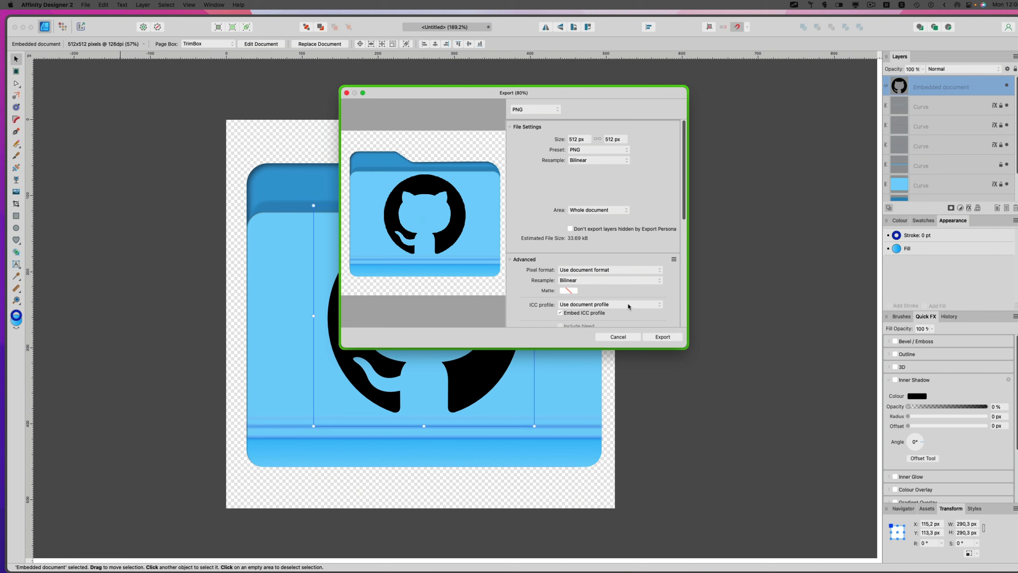
left_click(661, 336)
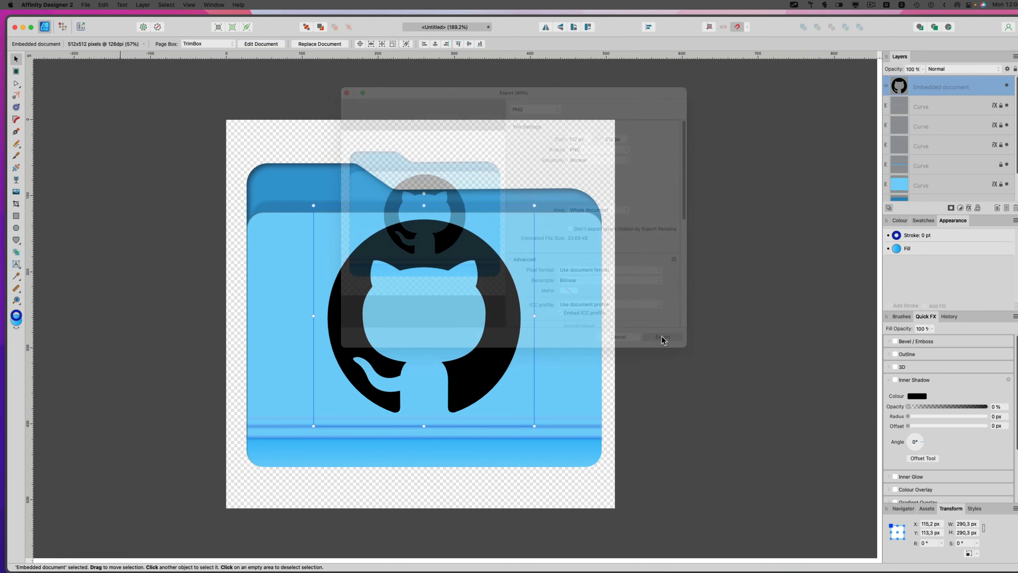
type("github folsder")
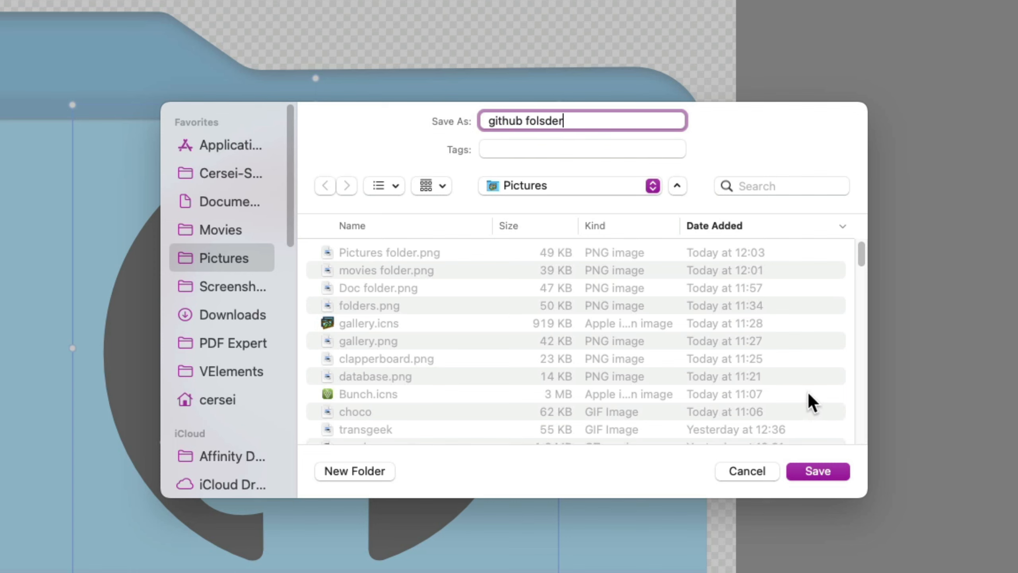
key("Tab")
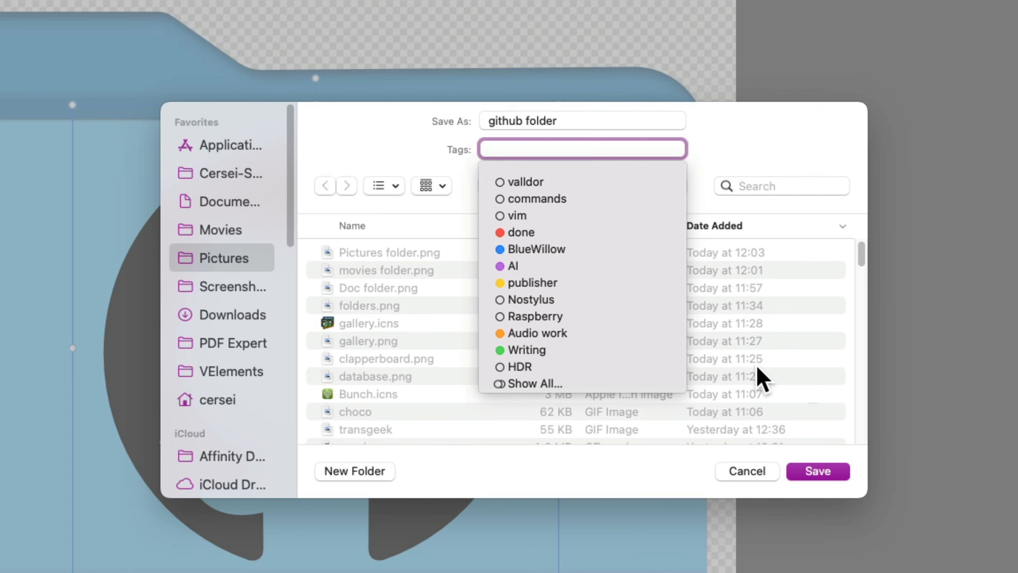
type("icon")
key("Return")
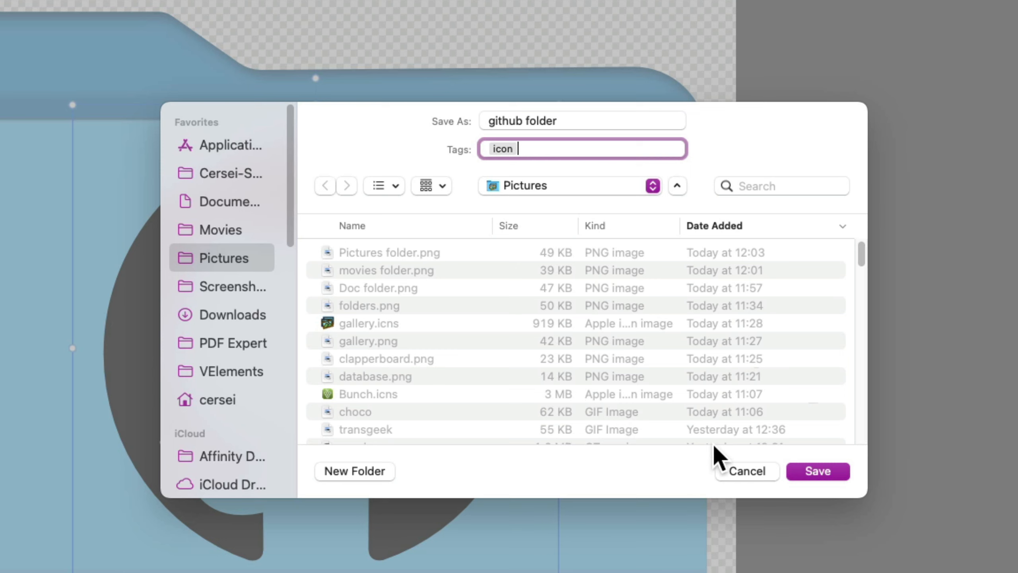
left_click(818, 471)
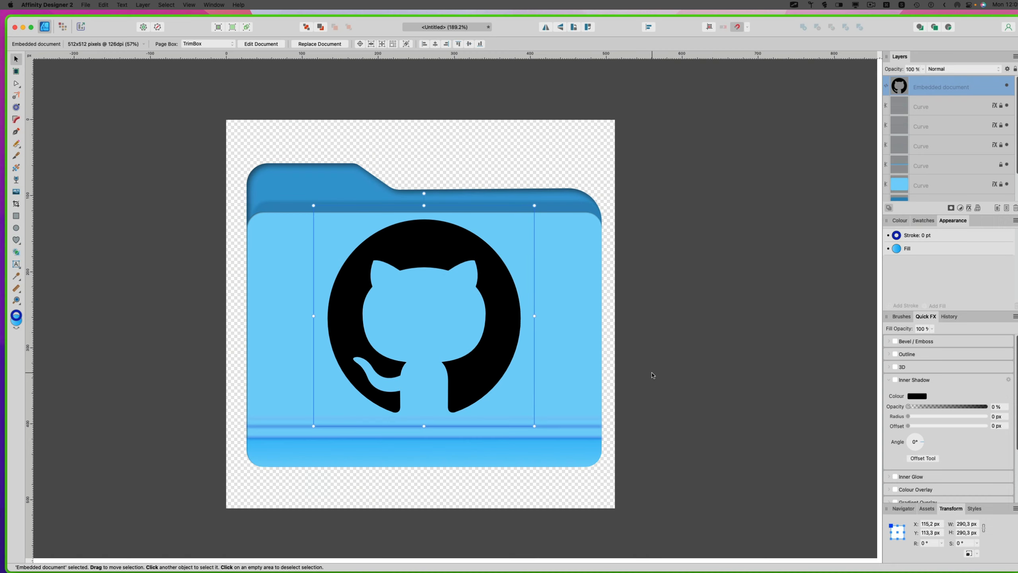
- Switch to Finder, show the Documents folder as icons and open the info window of its GitHub folder
key("super+Tab")
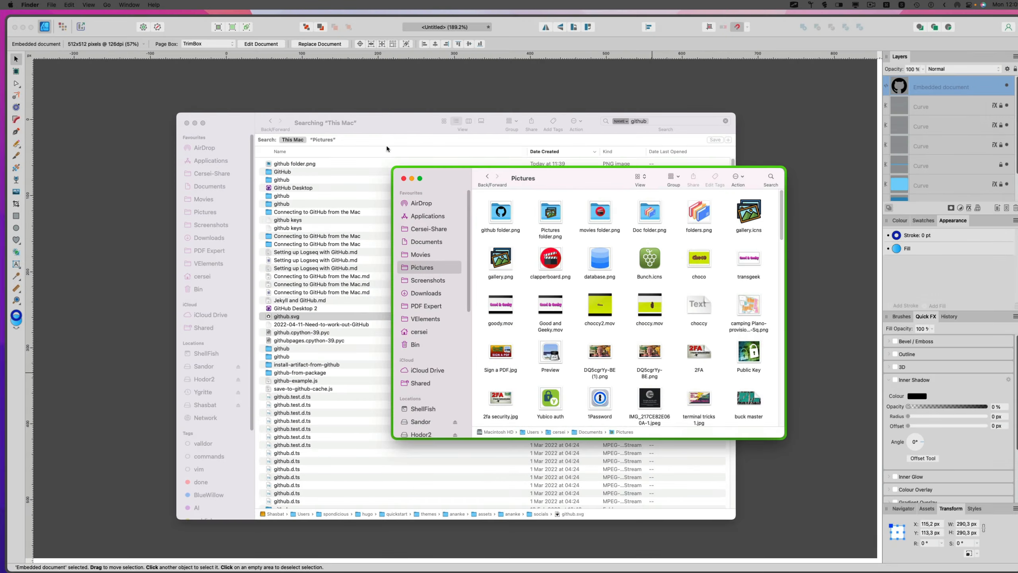
left_click(391, 120)
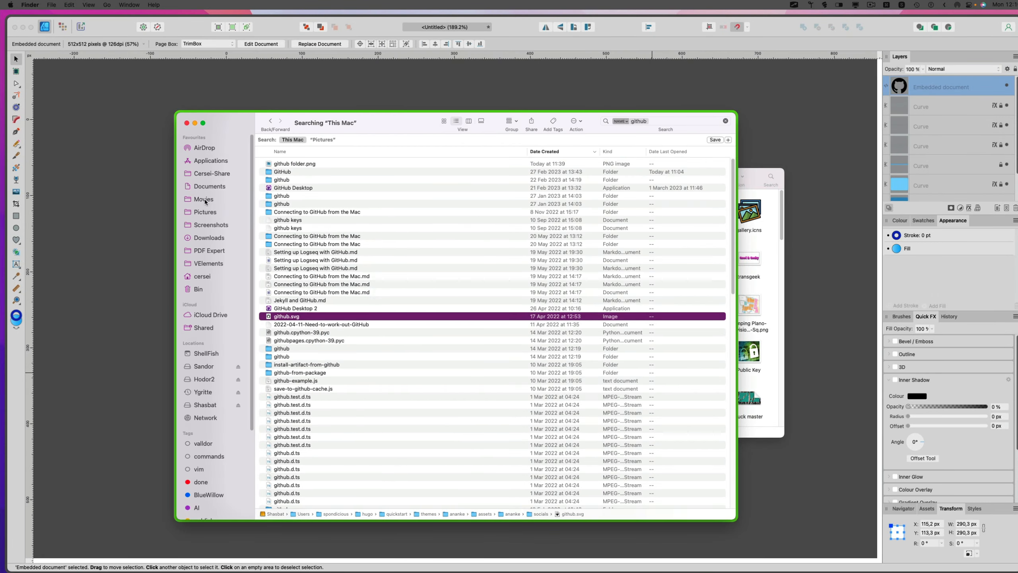
left_click(204, 187)
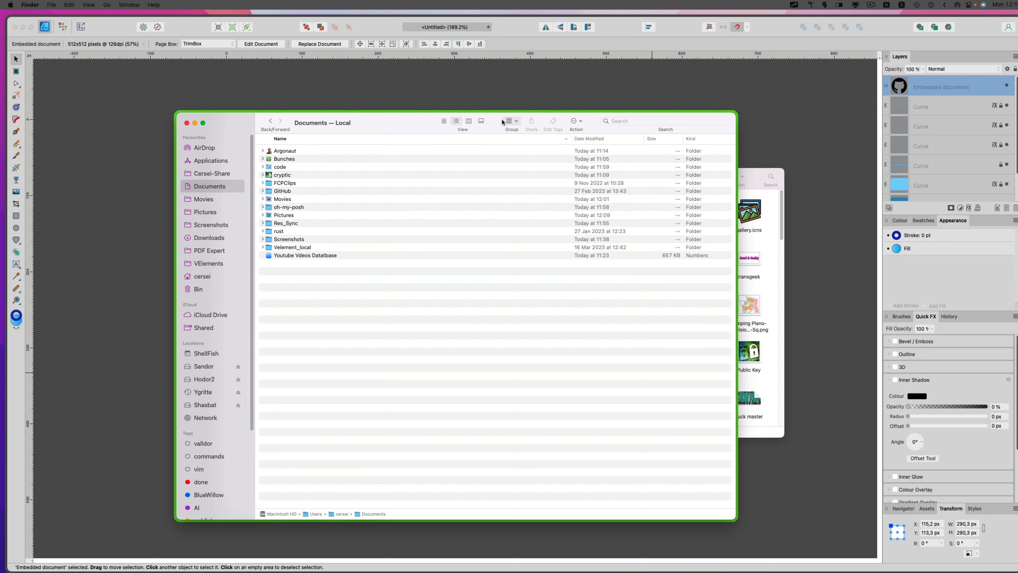
left_click(443, 121)
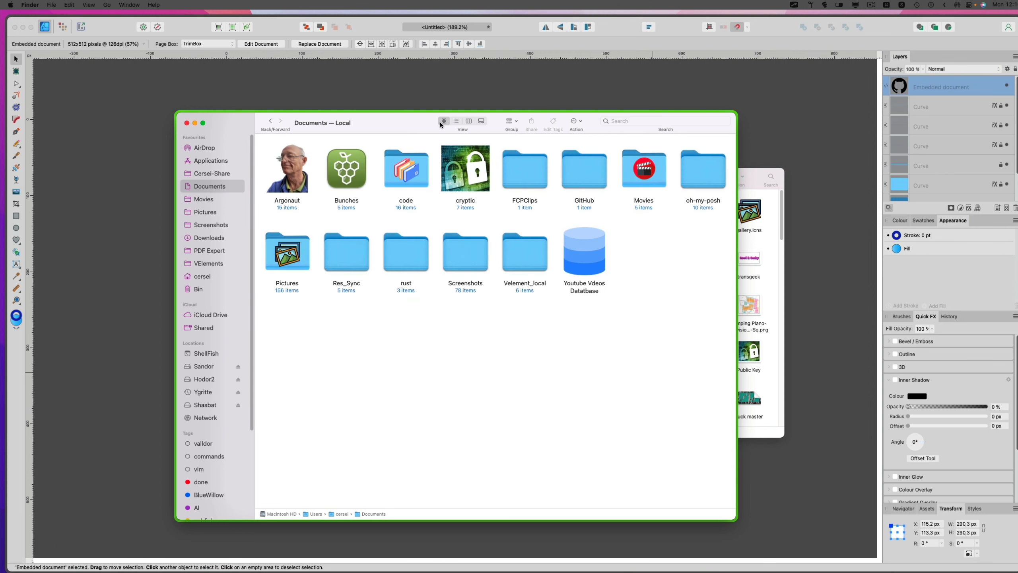
left_click(581, 174)
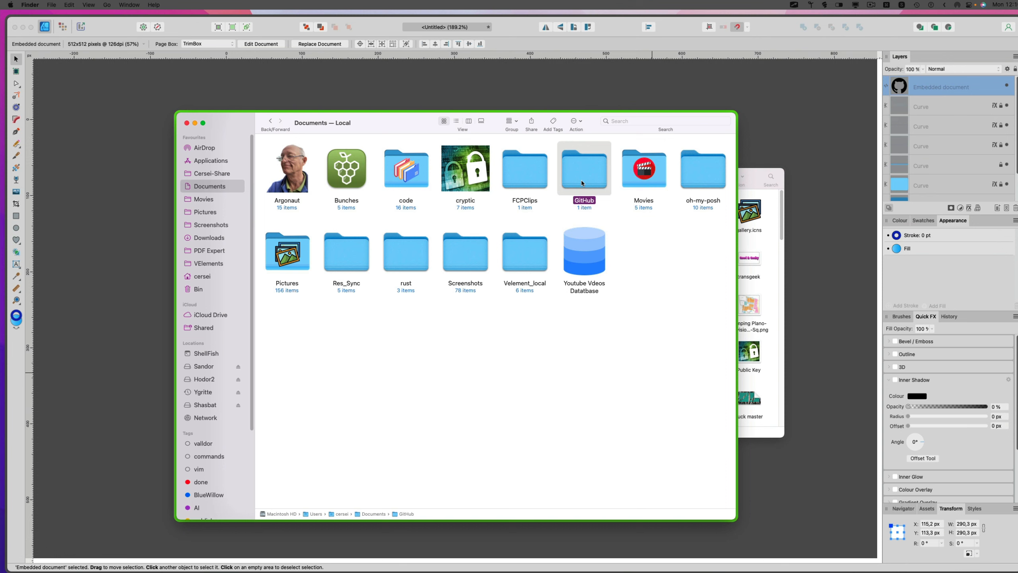
key("super+i")
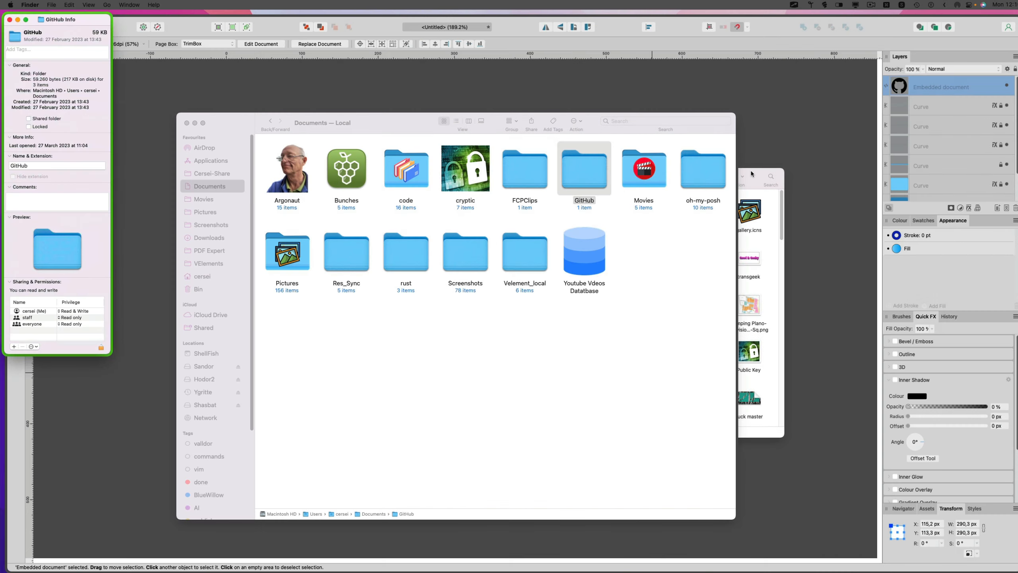
- Set github folder.png from Pictures as the GitHub folder's icon and close its info window
left_click(751, 174)
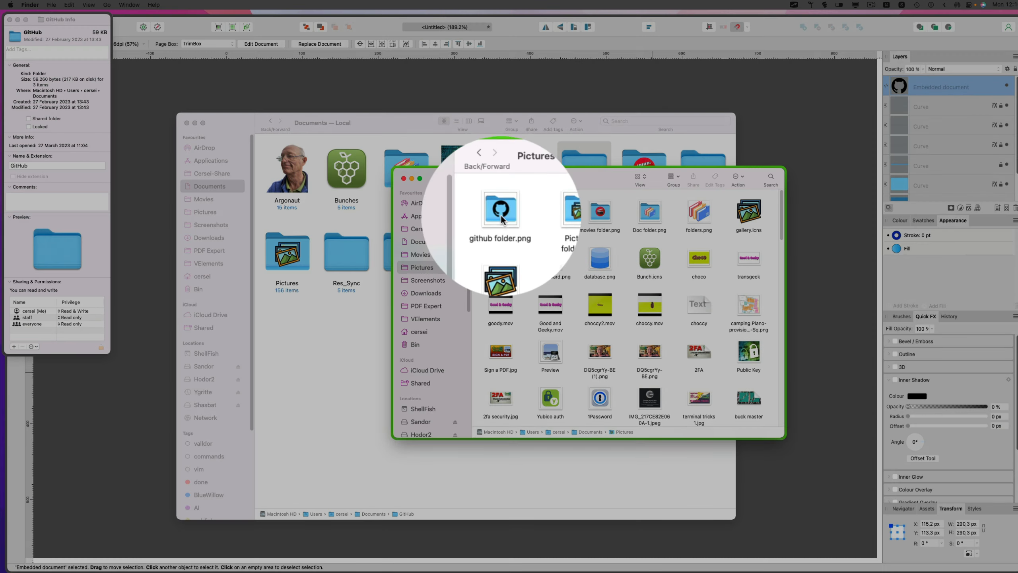
left_click_drag(500, 211, 29, 64)
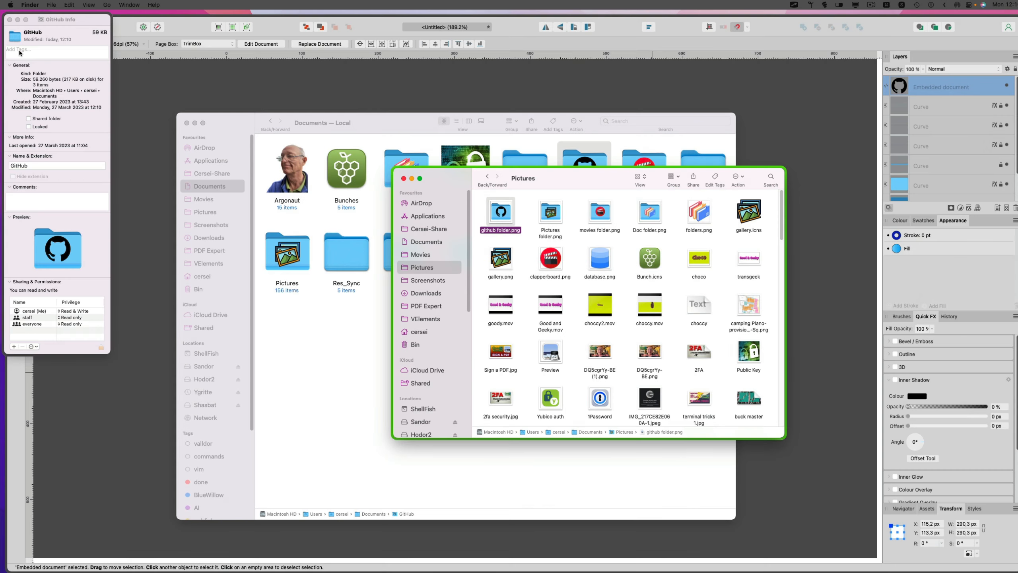
left_click(9, 20)
- Open the info window of the Screenshots folder in Documents
left_click(308, 350)
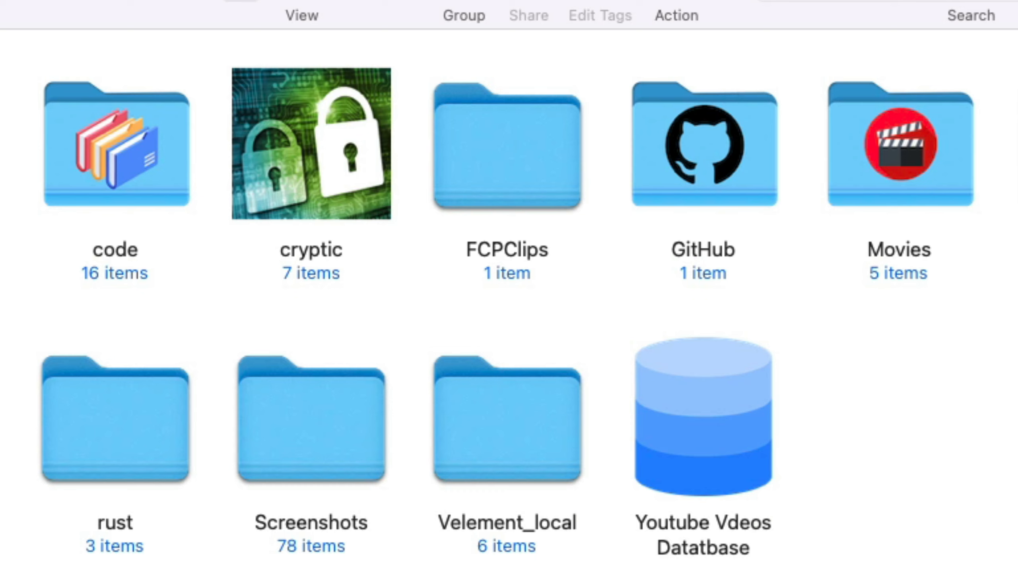
left_click(323, 419)
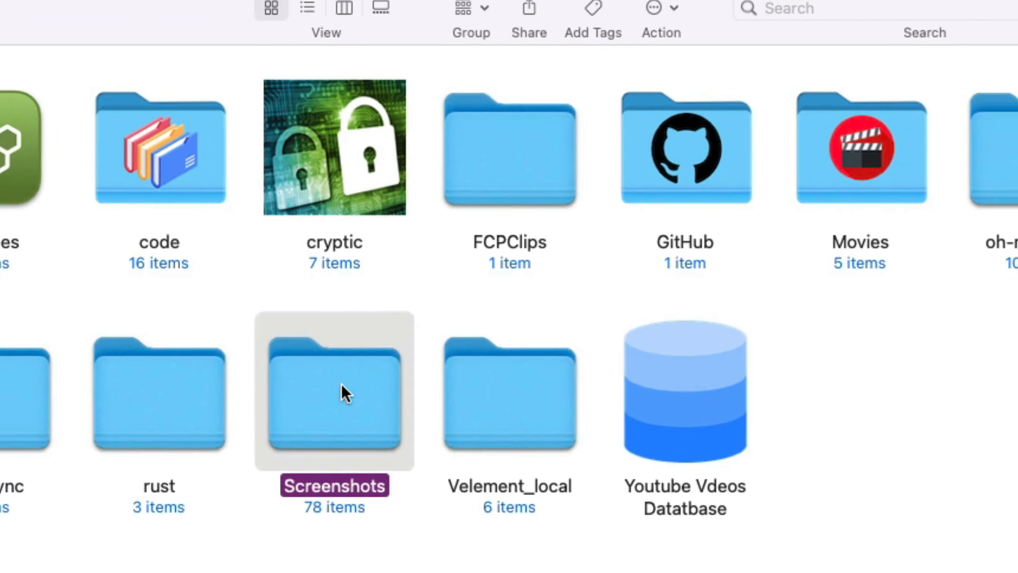
key("super+i")
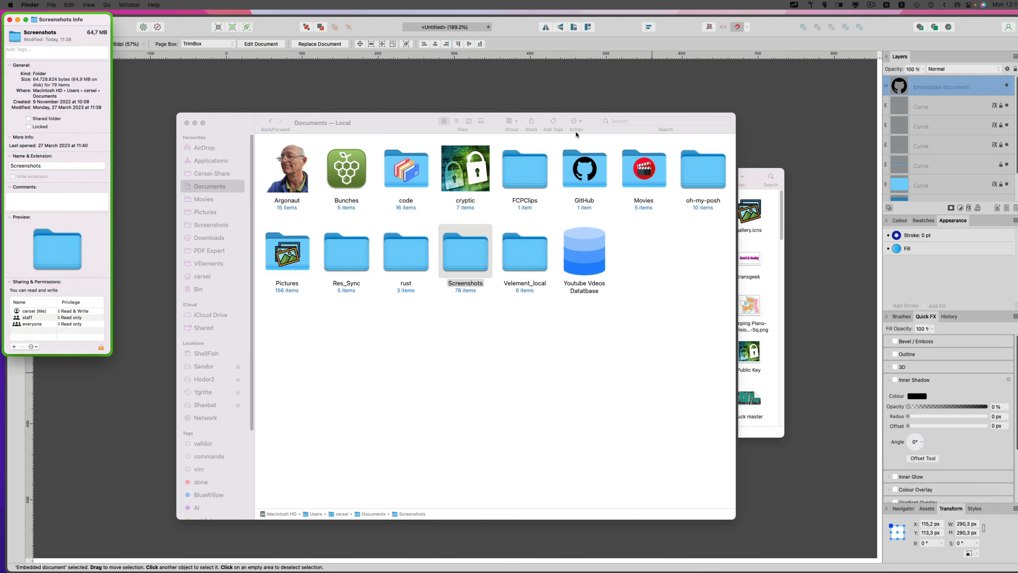
- Set Sign a PDF.jpg from Pictures as the Screenshots folder's icon
left_click(768, 277)
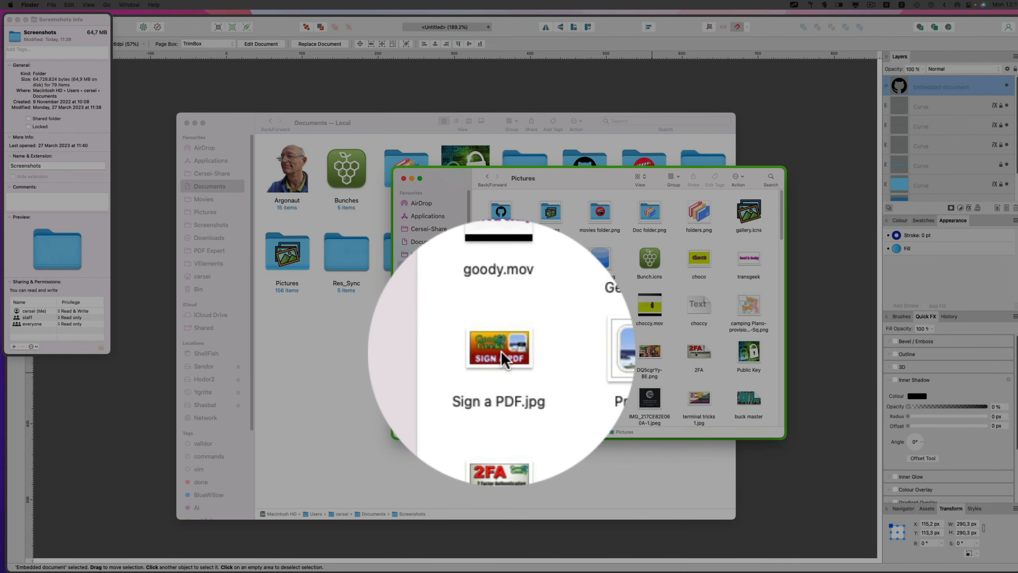
left_click(500, 352)
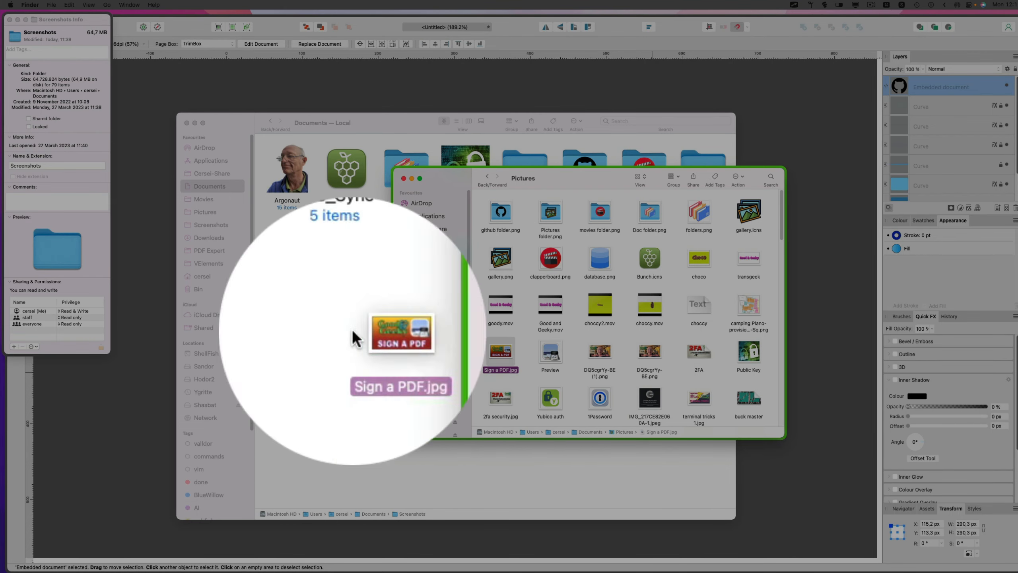
left_click_drag(352, 250, 9, 39)
- Replace the Screenshots folder's icon with the transgeek image from Pictures
left_click(9, 39)
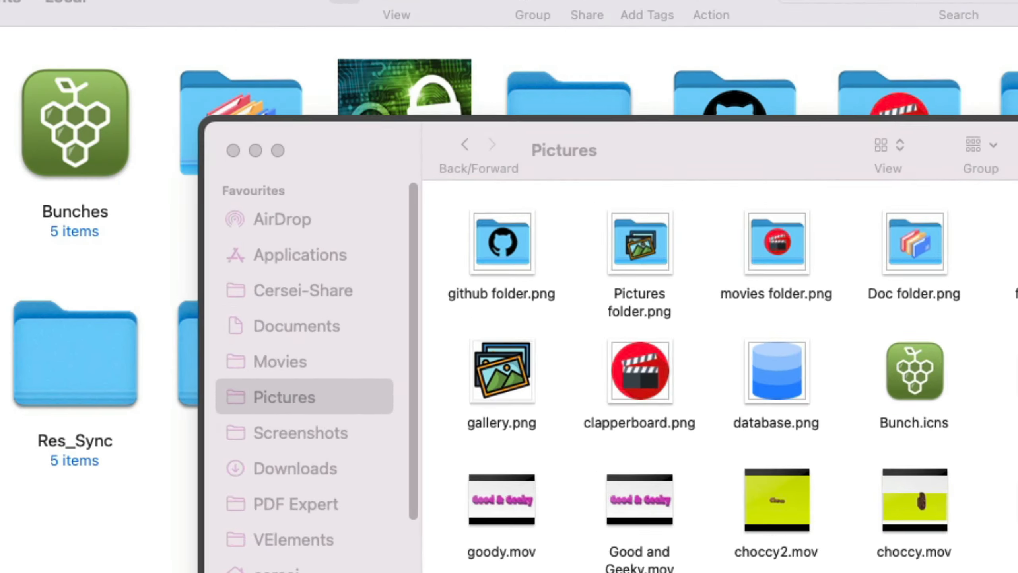
left_click(314, 220)
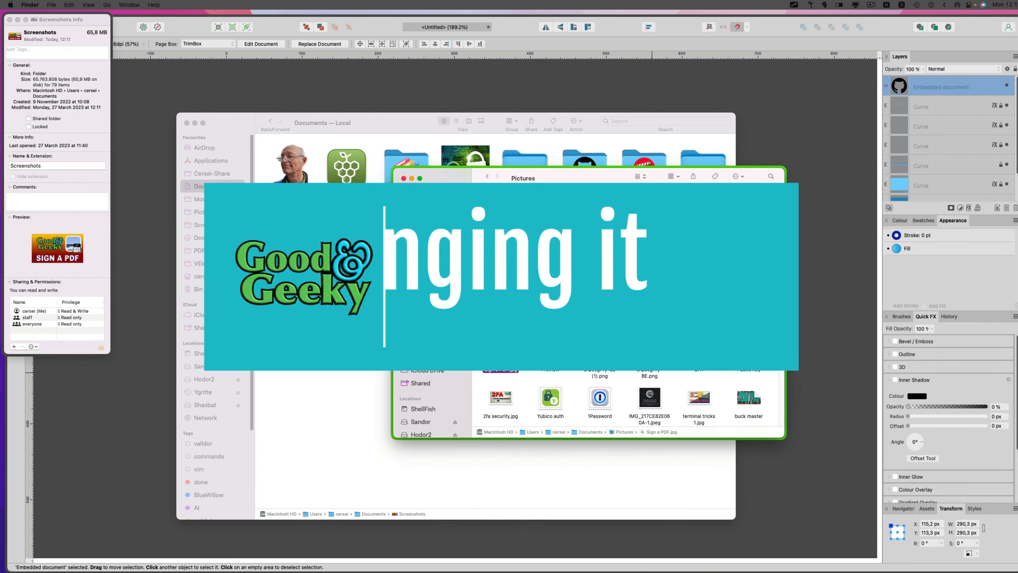
left_click_drag(751, 260, 17, 38)
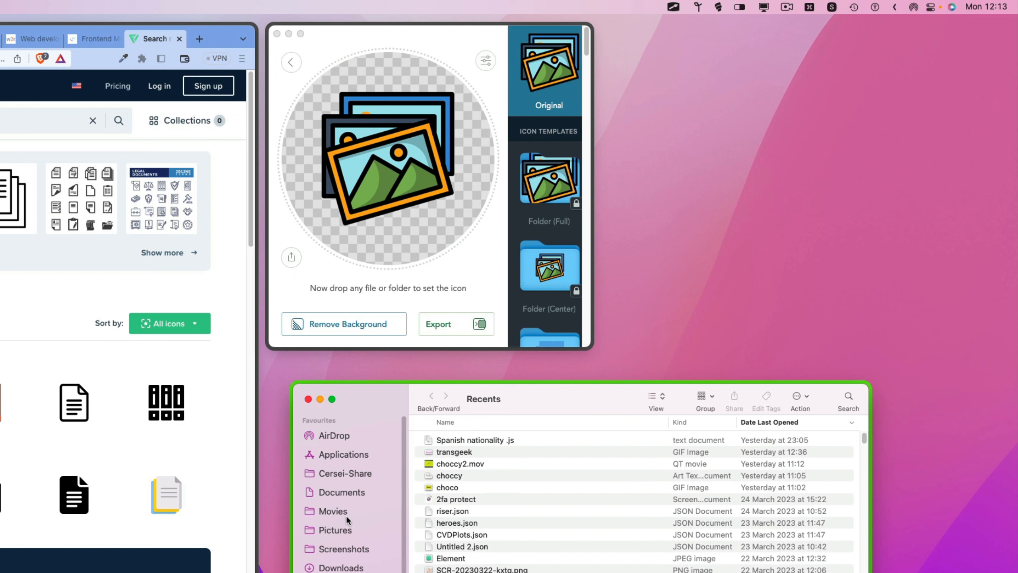
- Load the Yubico auth image from Pictures into the icon maker, shift it slightly left and enlarge it slightly
left_click(336, 530)
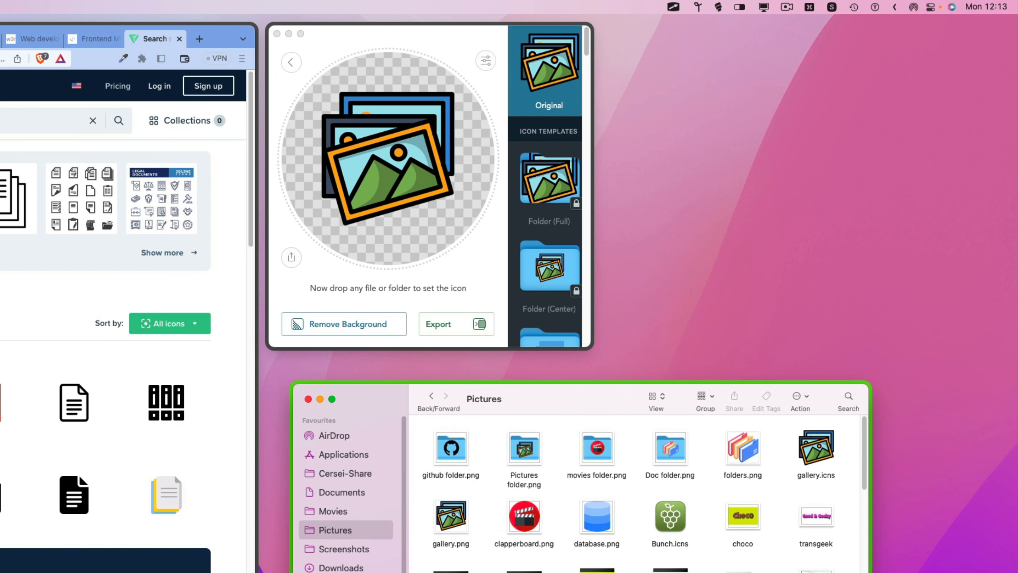
left_click_drag(423, 567, 381, 158)
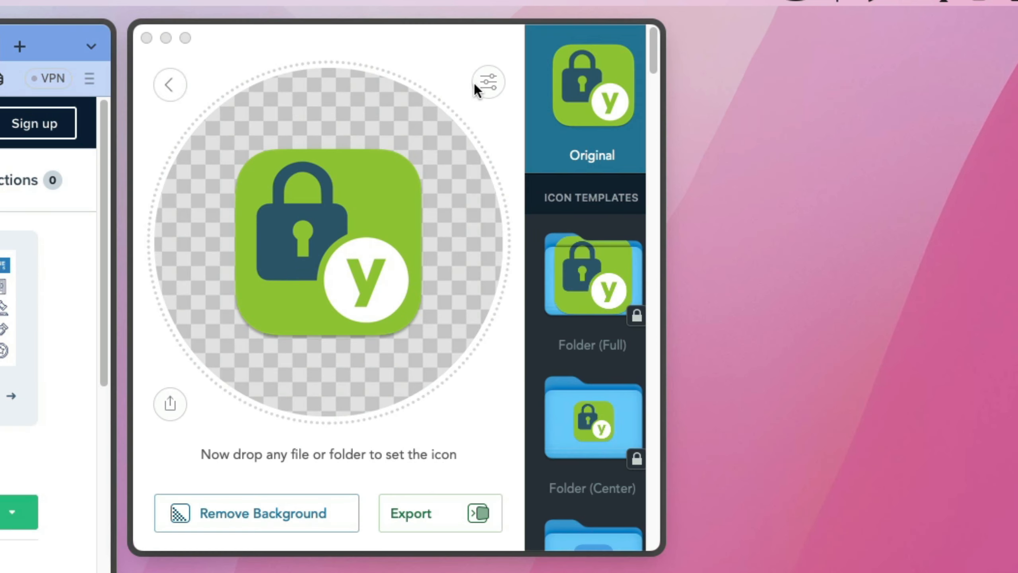
left_click(483, 82)
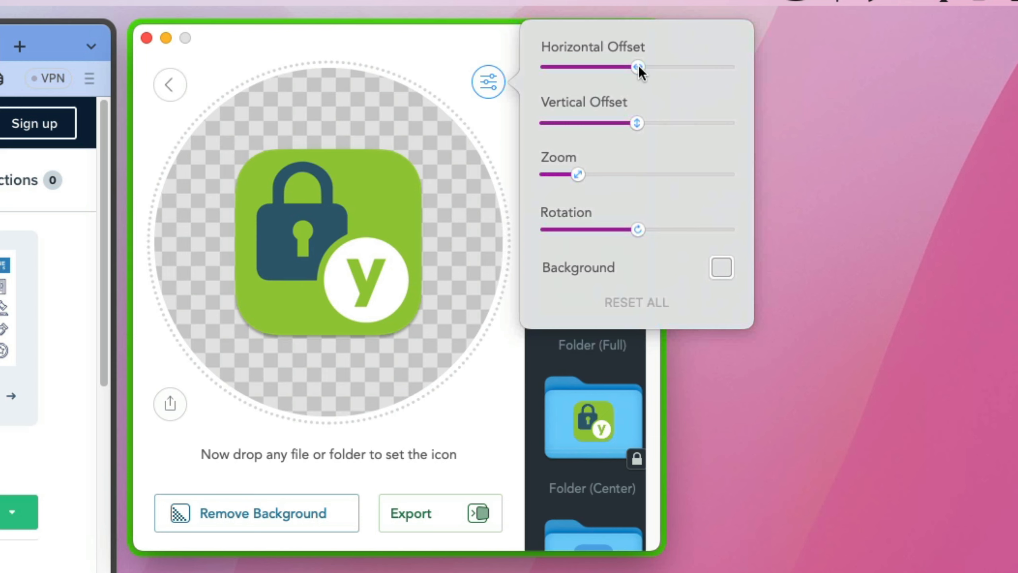
mouse_move(639, 65)
left_mouse_down()
mouse_move(653, 65)
mouse_move(622, 72)
mouse_move(639, 76)
left_mouse_up()
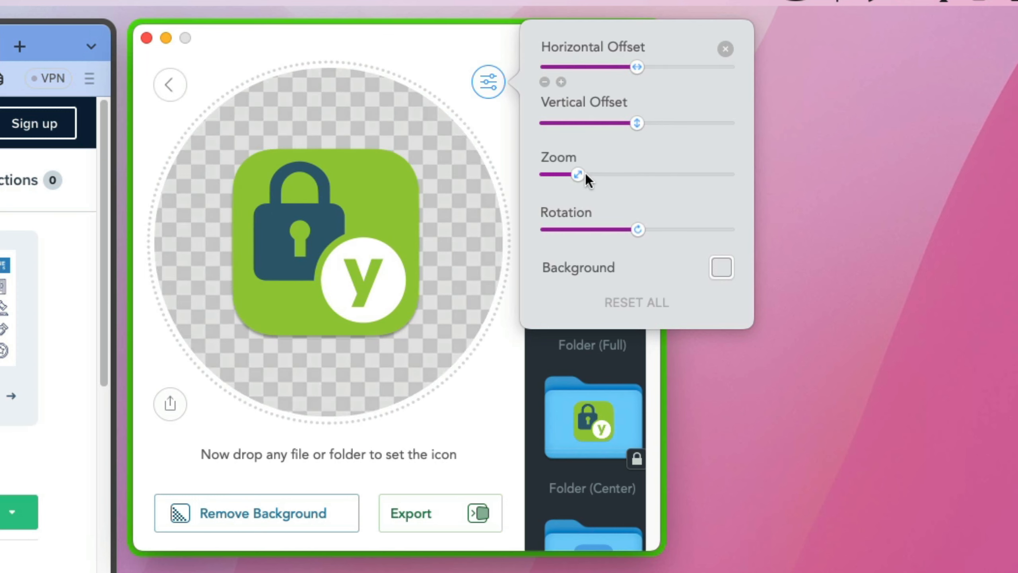
left_click_drag(577, 173, 581, 173)
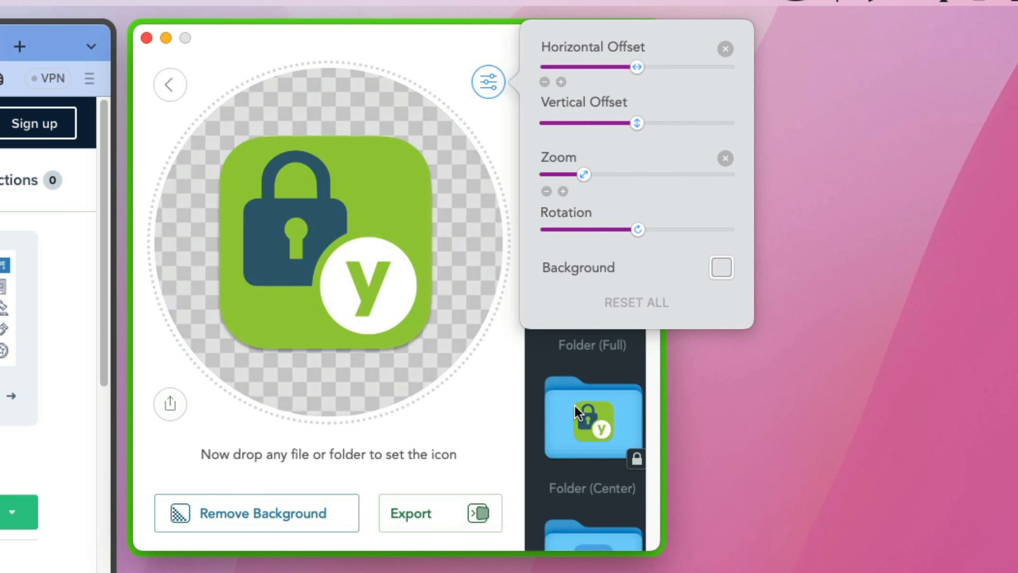
left_click(492, 426)
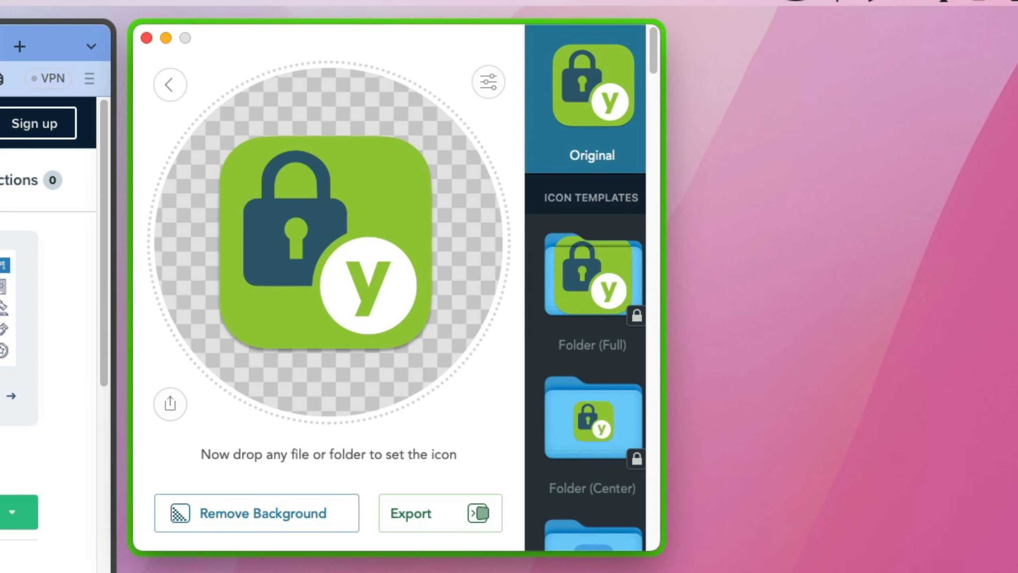
- Apply the adjusted lock icon to the test folder in Documents using the icon maker
left_click(392, 495)
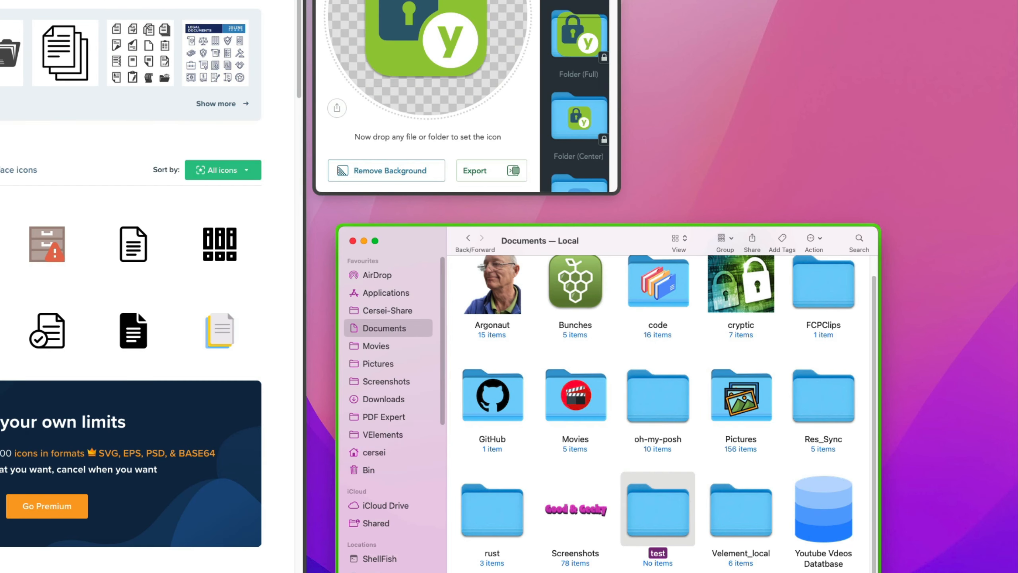
left_click_drag(658, 523, 413, 16)
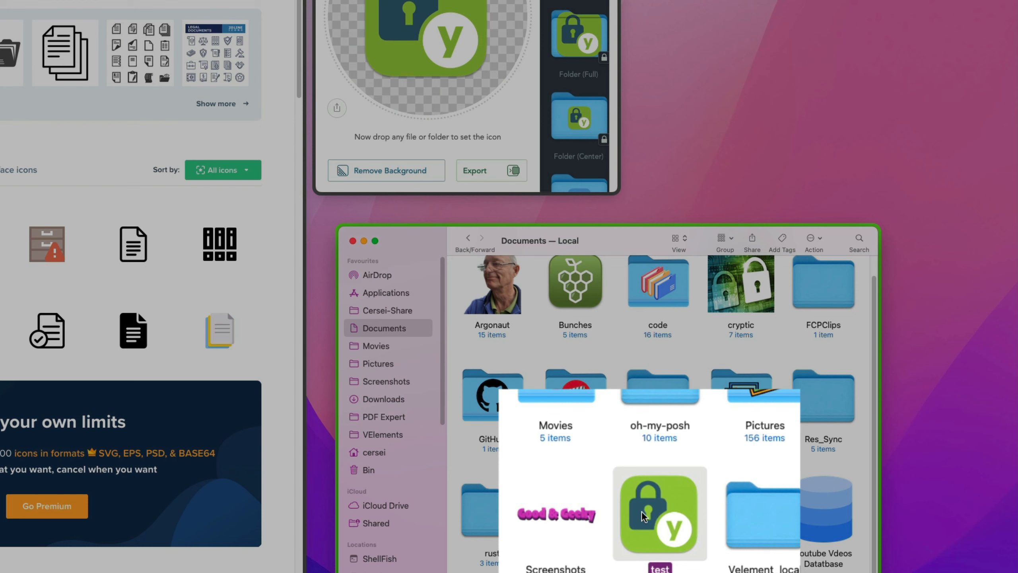
- Open the info window for the test folder in Documents
left_click(686, 571)
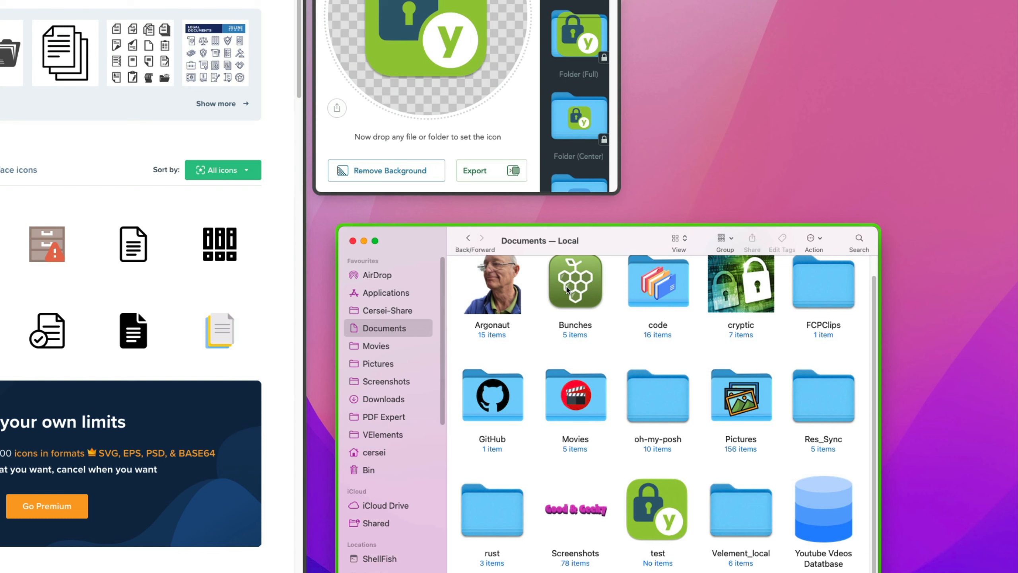
left_click(662, 498)
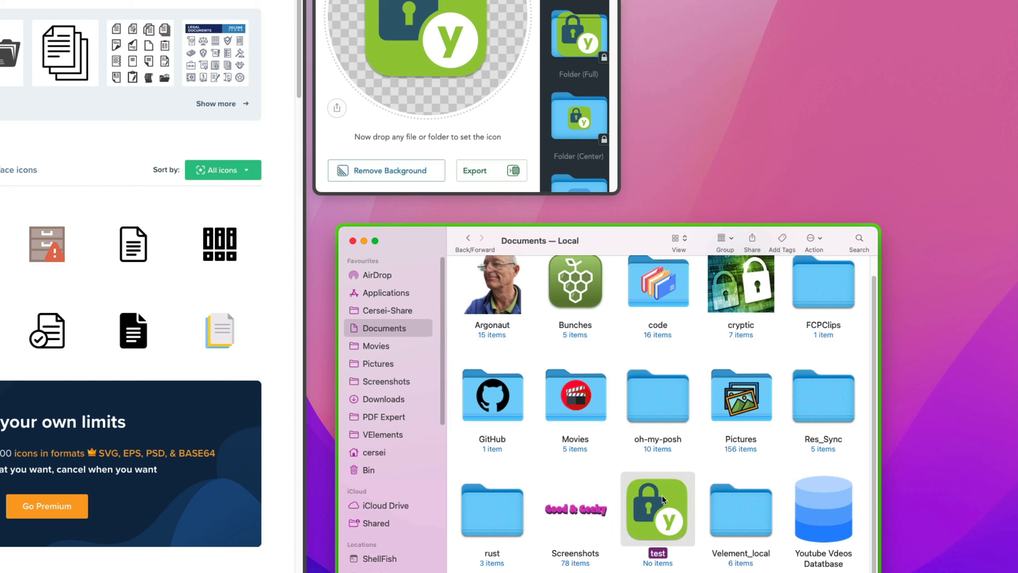
key("super+i")
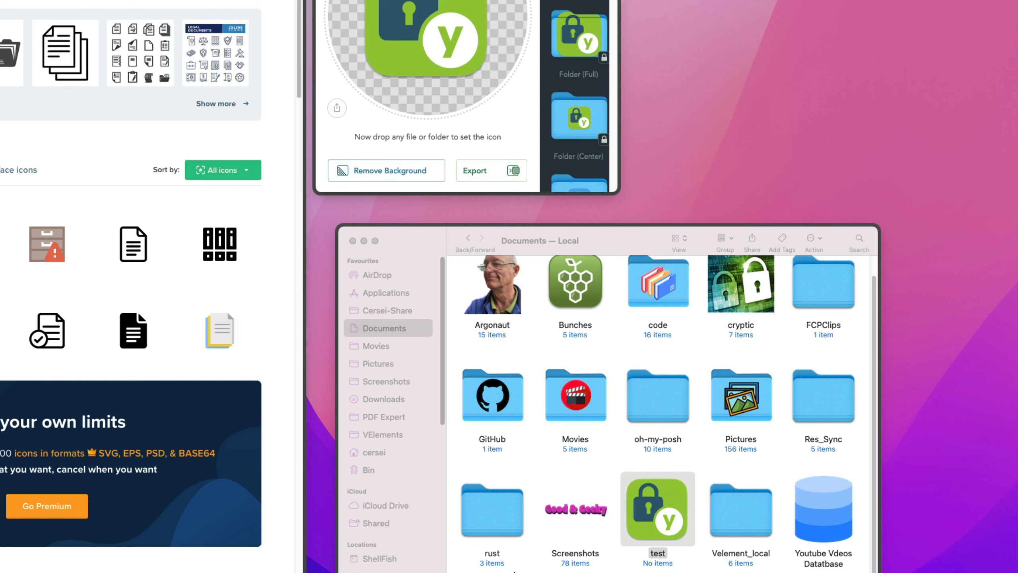
- Switch to Affinity Designer and delete the GitHub logo from the blue folder artwork
key("super+Tab")
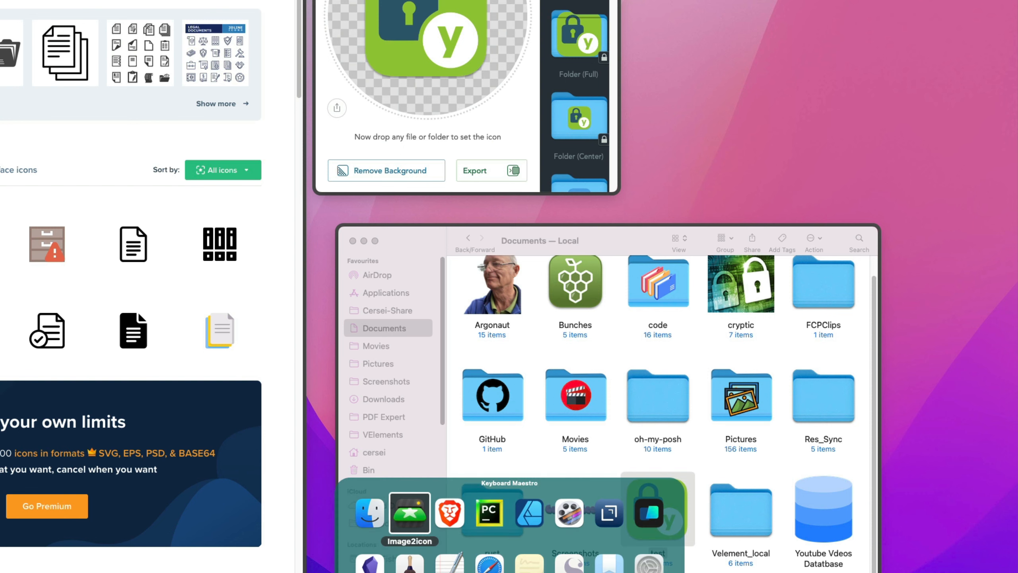
left_click(533, 517)
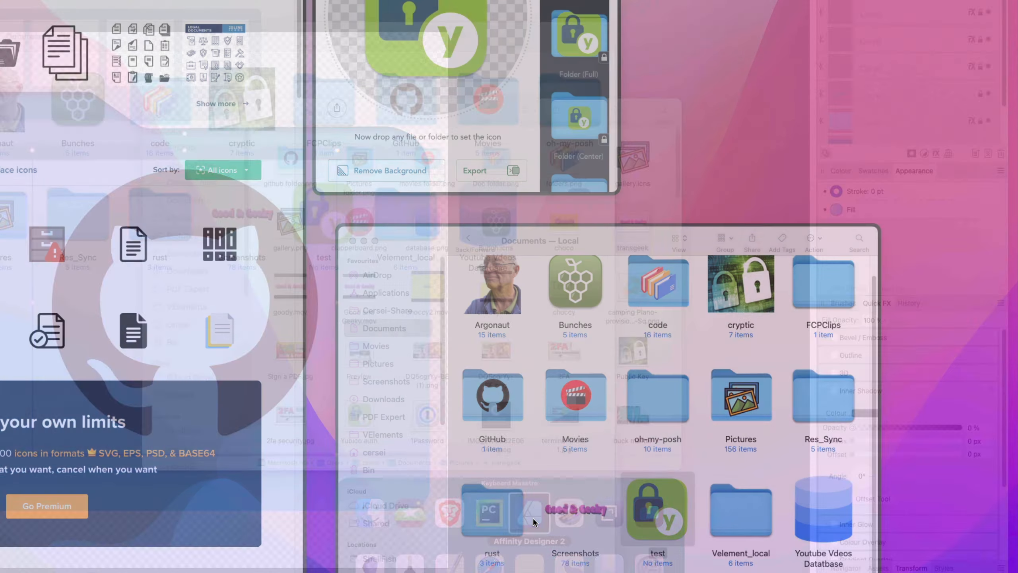
key("Delete")
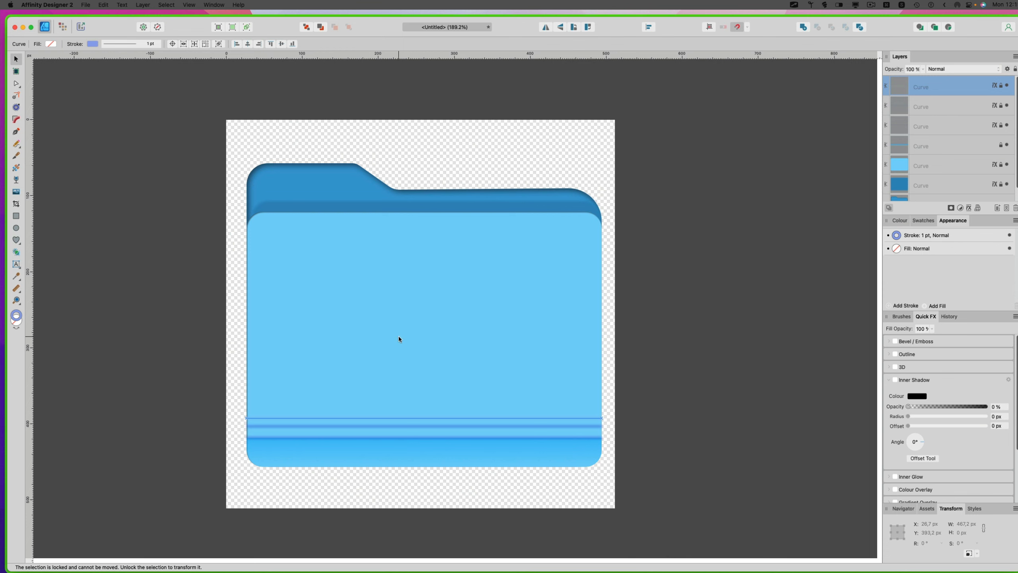
left_click(396, 230)
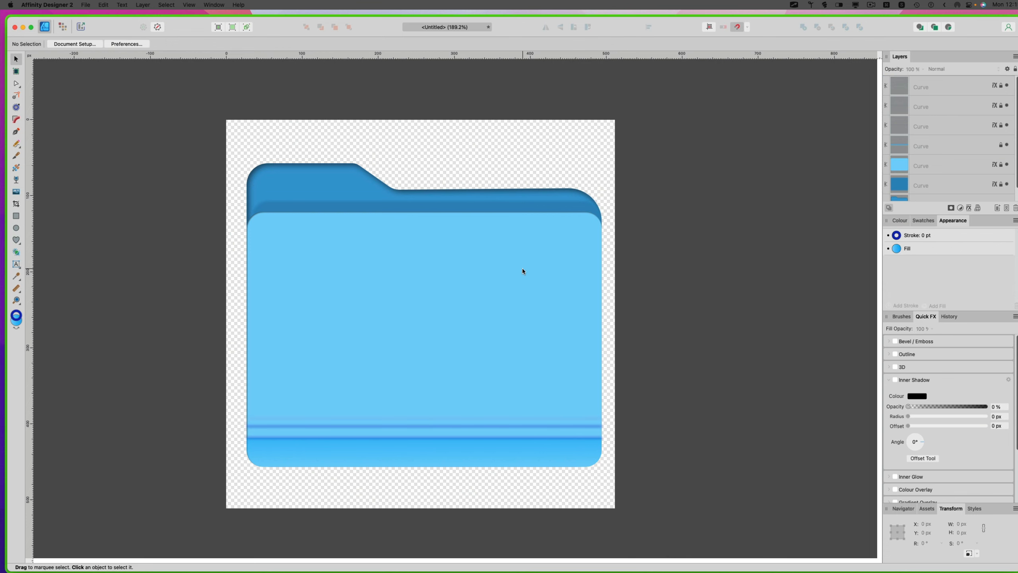
- Recolour the blue folder artwork in shades of purple, filling the strip along its lower edge with #762AF1
left_click(946, 164)
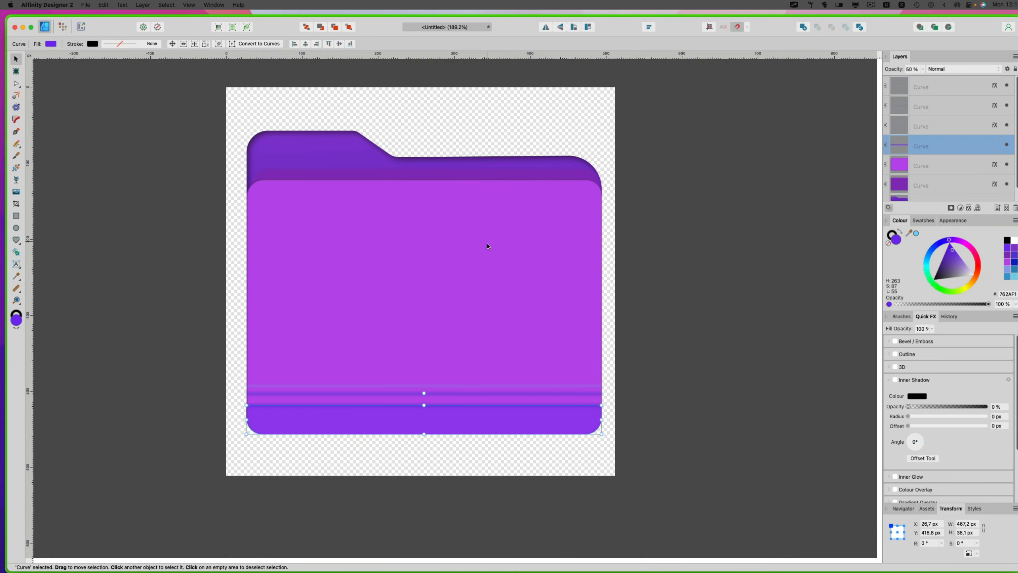
left_click(599, 170)
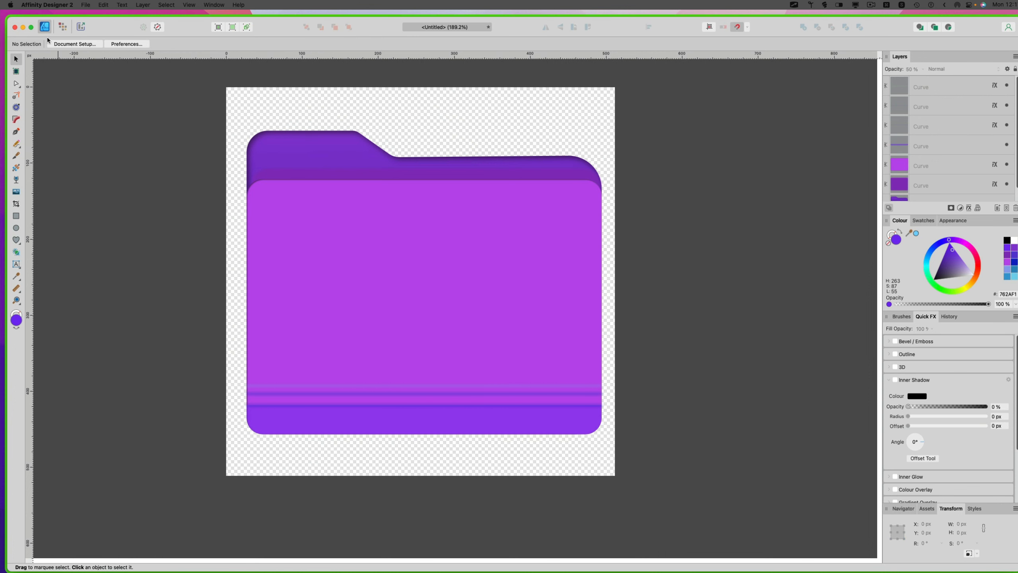
- Export the whole folder artwork as a 512 × 512 px PNG
left_click(85, 6)
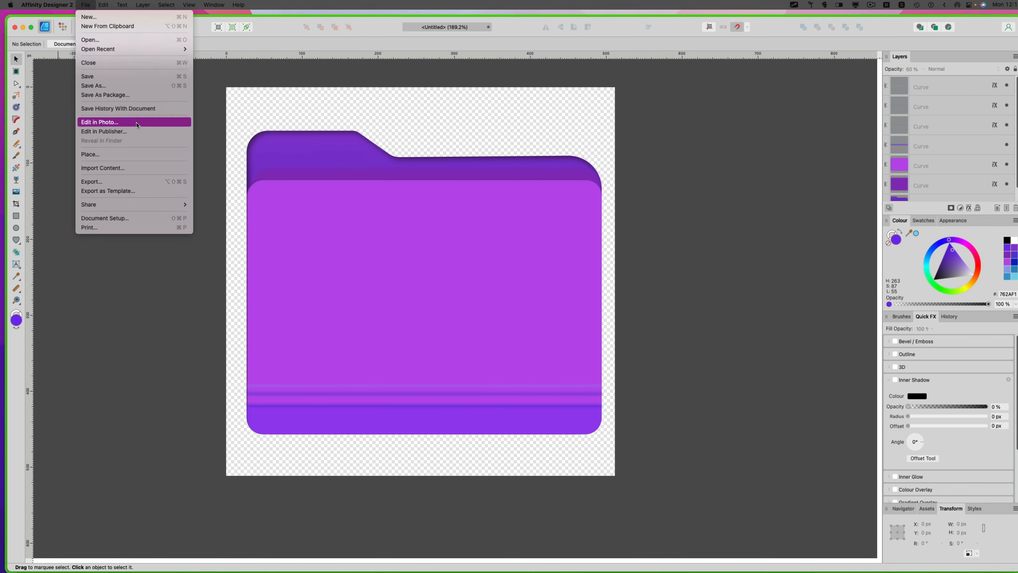
left_click(127, 182)
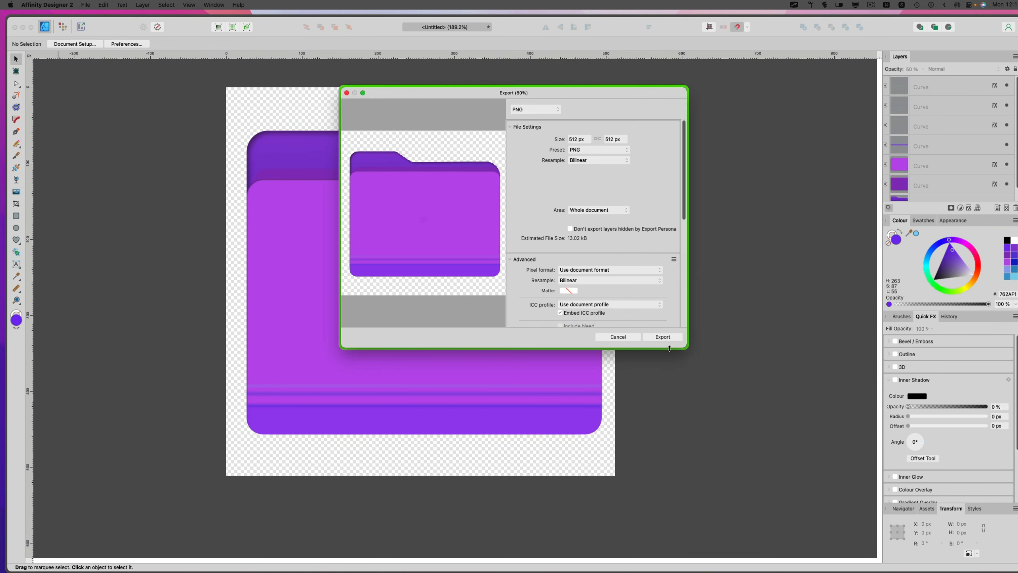
left_click(662, 337)
- Save the exported image in Pictures as "purple folder" with the tag "icon"
type("purple ")
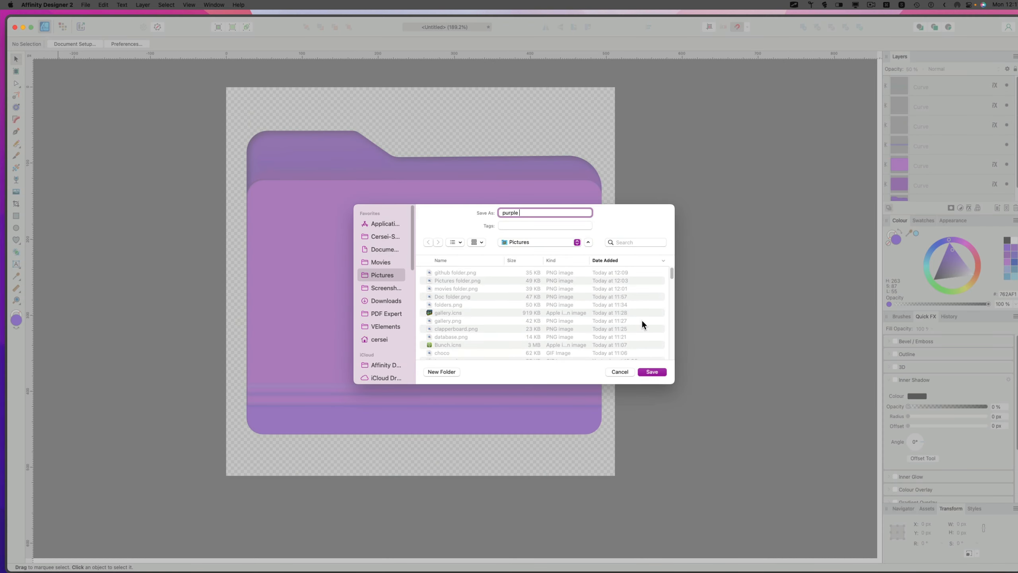
type("flo")
key("BackSpace")
key("BackSpace")
type("older")
key("Tab")
type("icon")
key("Return")
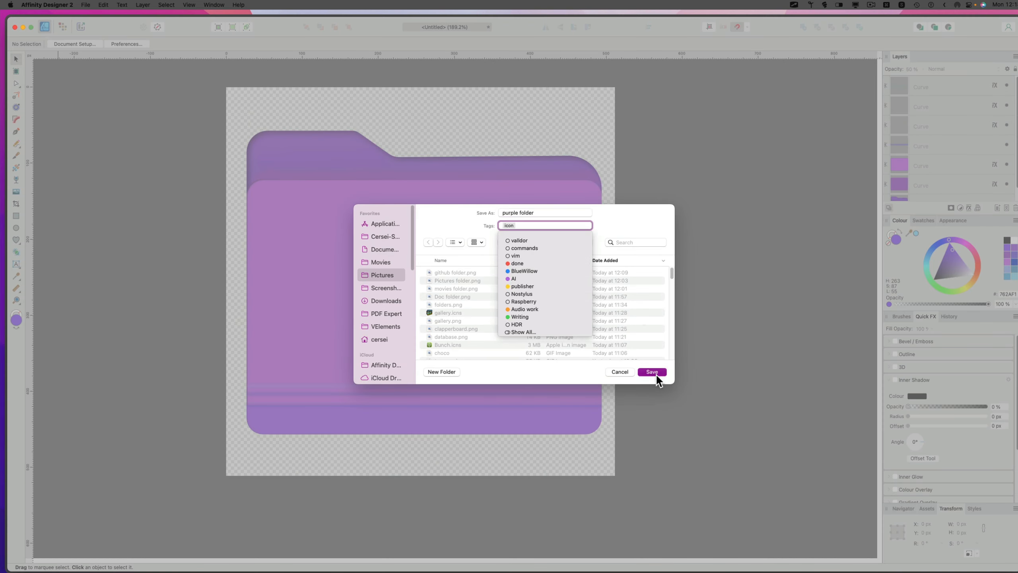
left_click(652, 372)
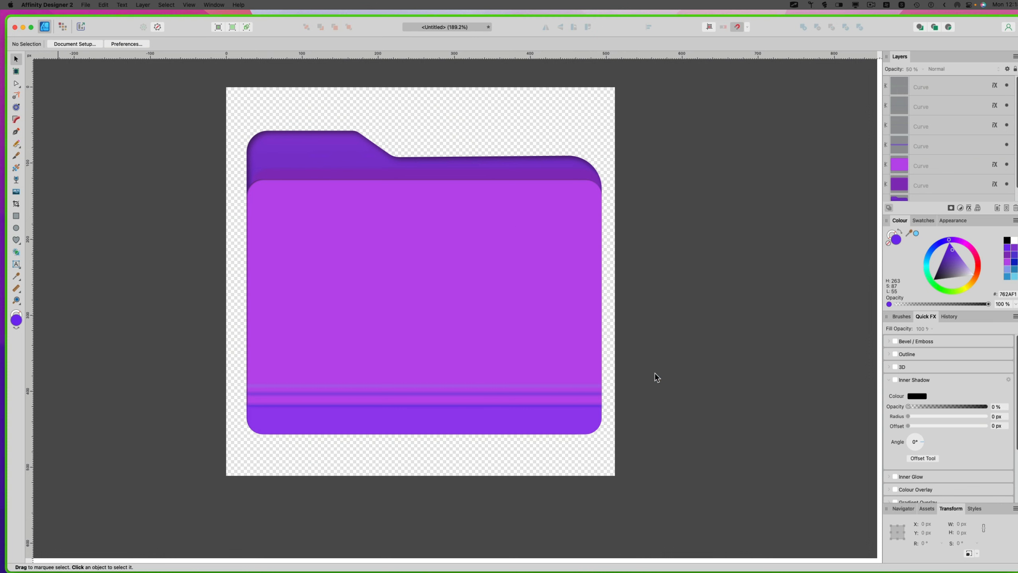
- Switch to Finder and set purple folder.png from Pictures as the Screenshots folder's icon through its info window
key("super+Tab")
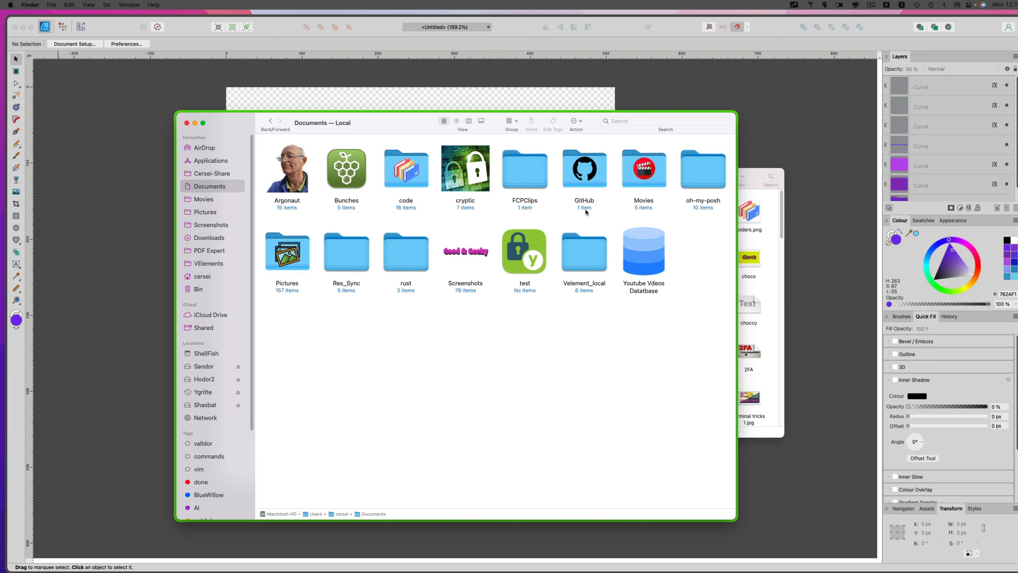
left_click(470, 252)
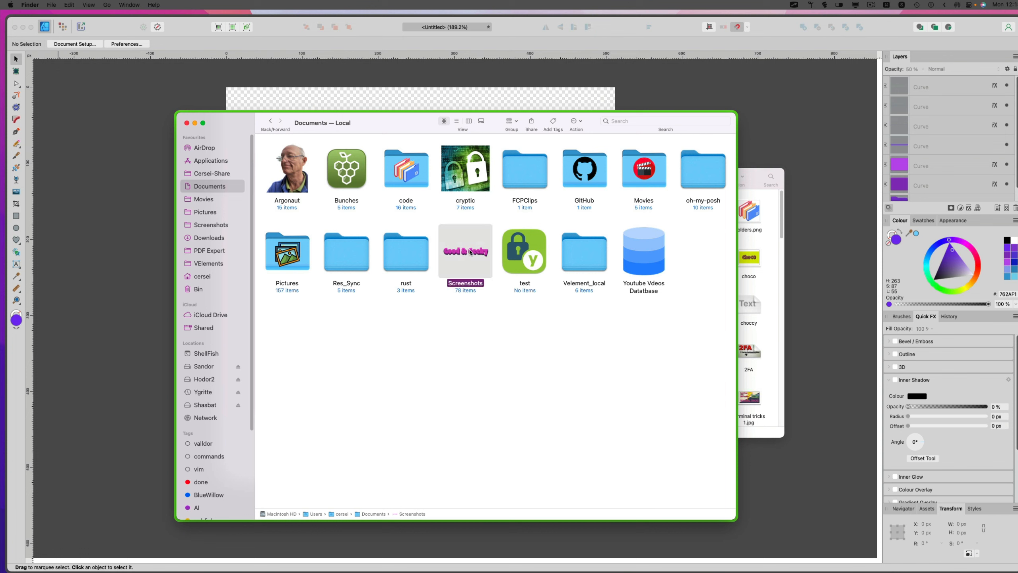
key("super+i")
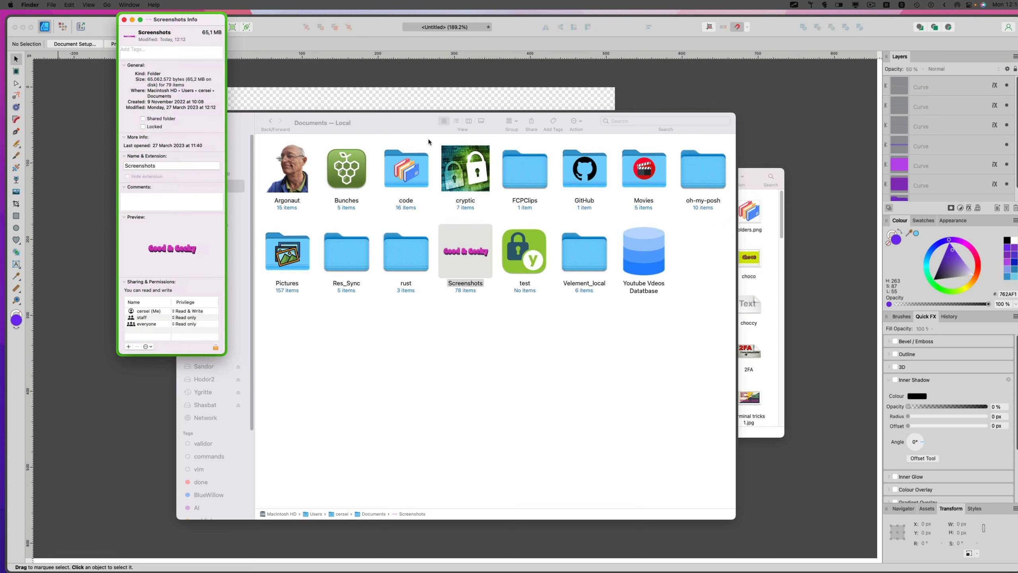
left_click(750, 173)
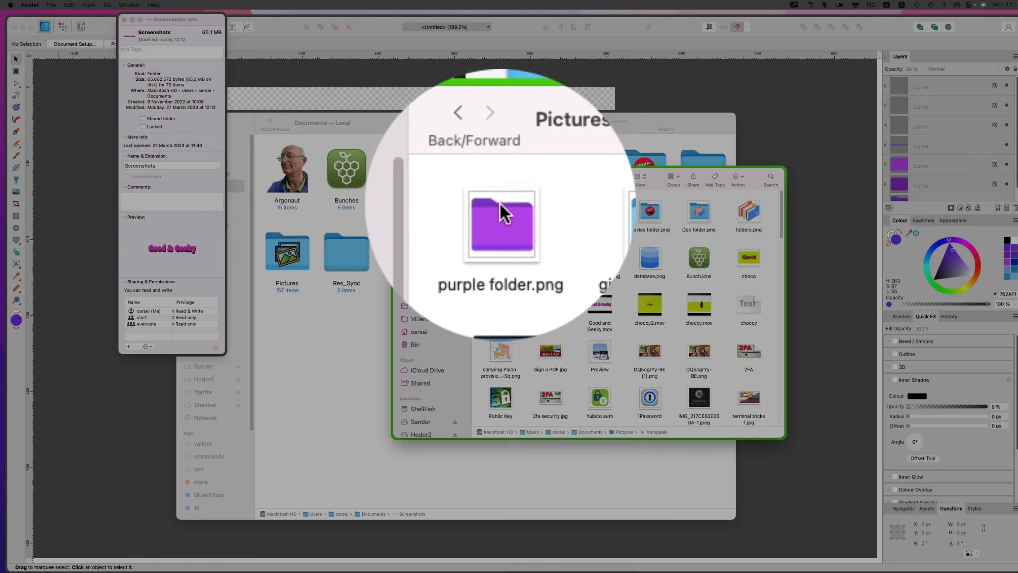
left_click_drag(501, 211, 152, 48)
left_click_drag(154, 144, 135, 126)
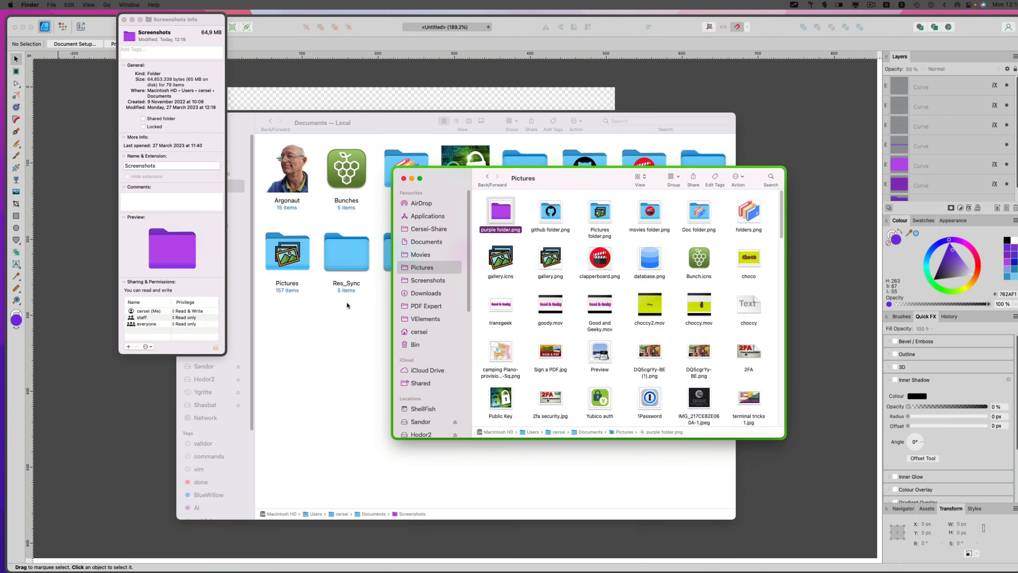
left_click(374, 365)
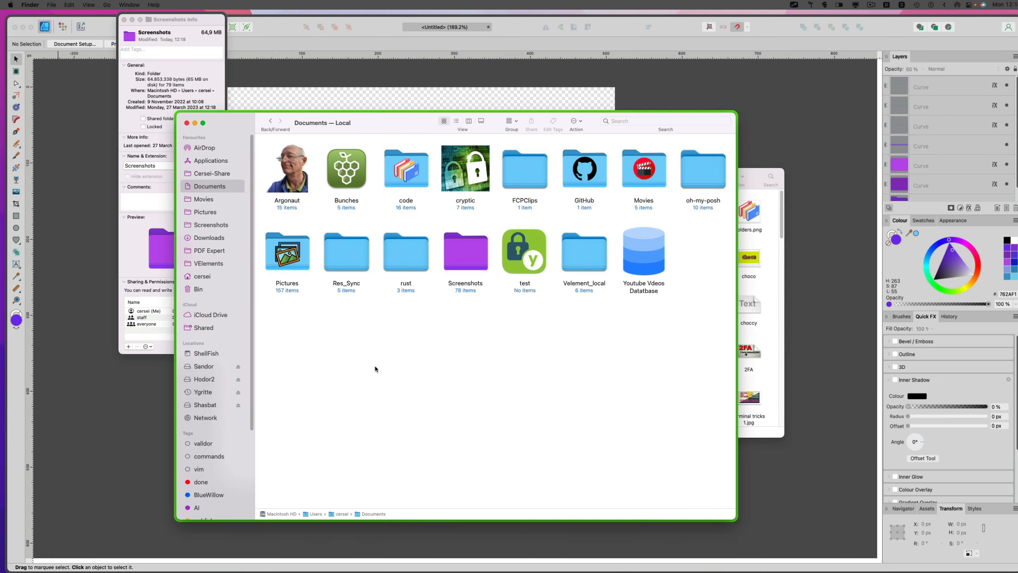